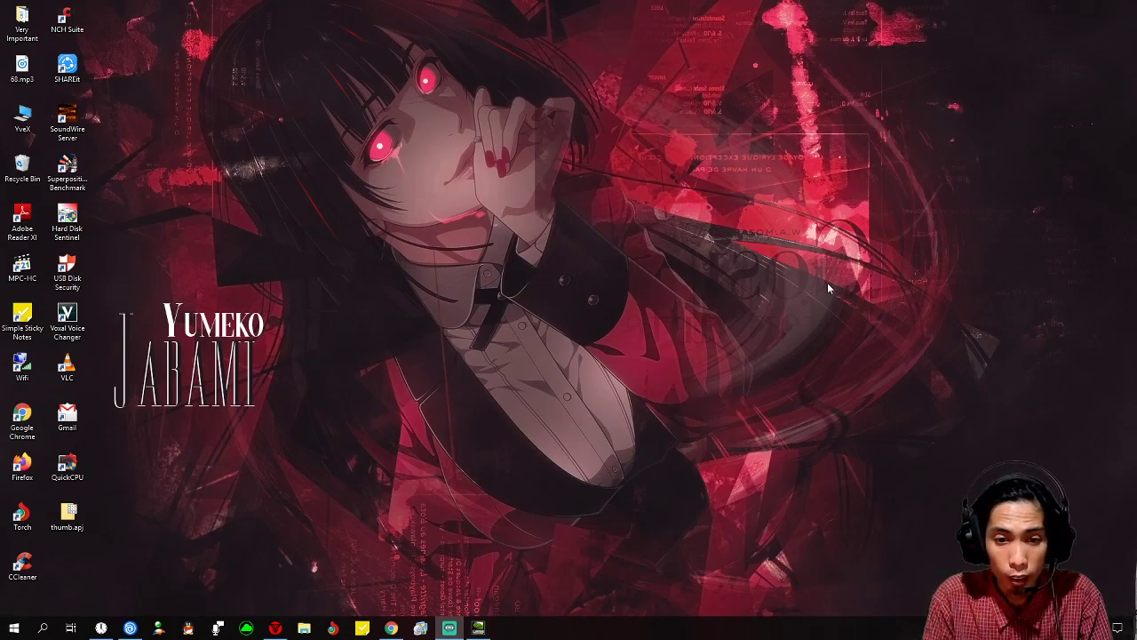
Refresh the desktop and bring up the NVIDIA Control Panel window.
right_click(649, 254)
left_click(710, 293)
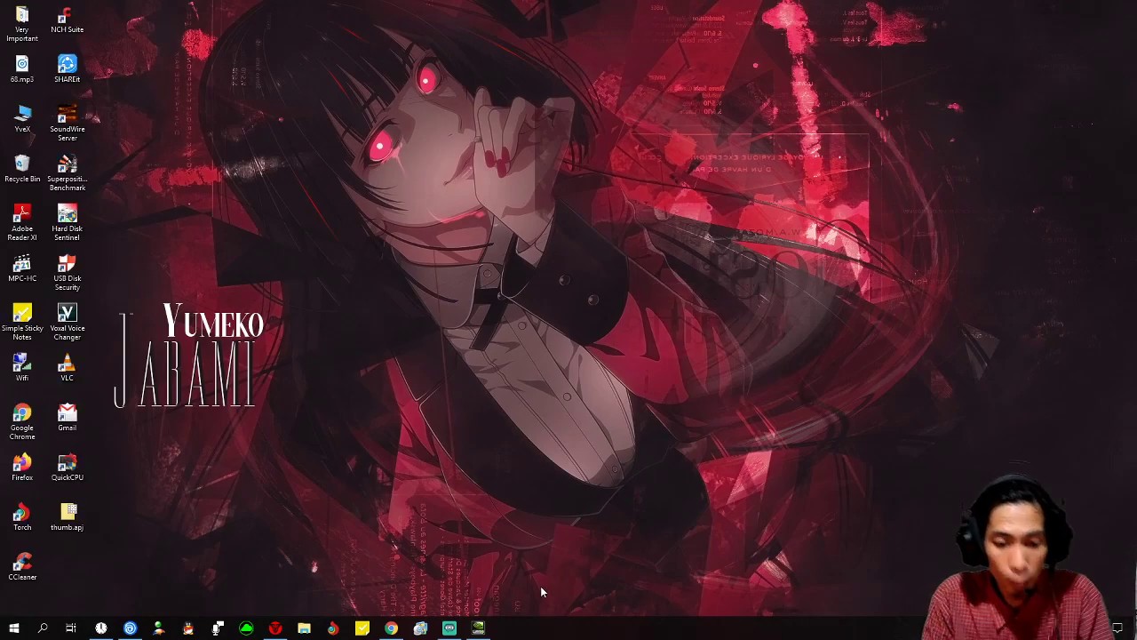
mouse_move(478, 629)
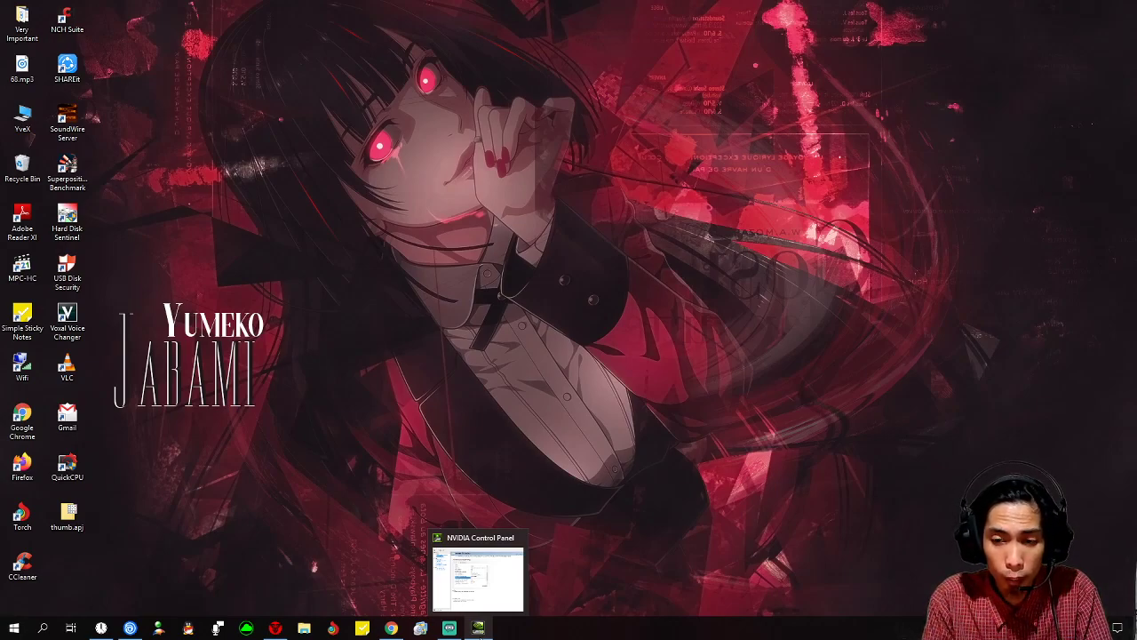
left_click(478, 629)
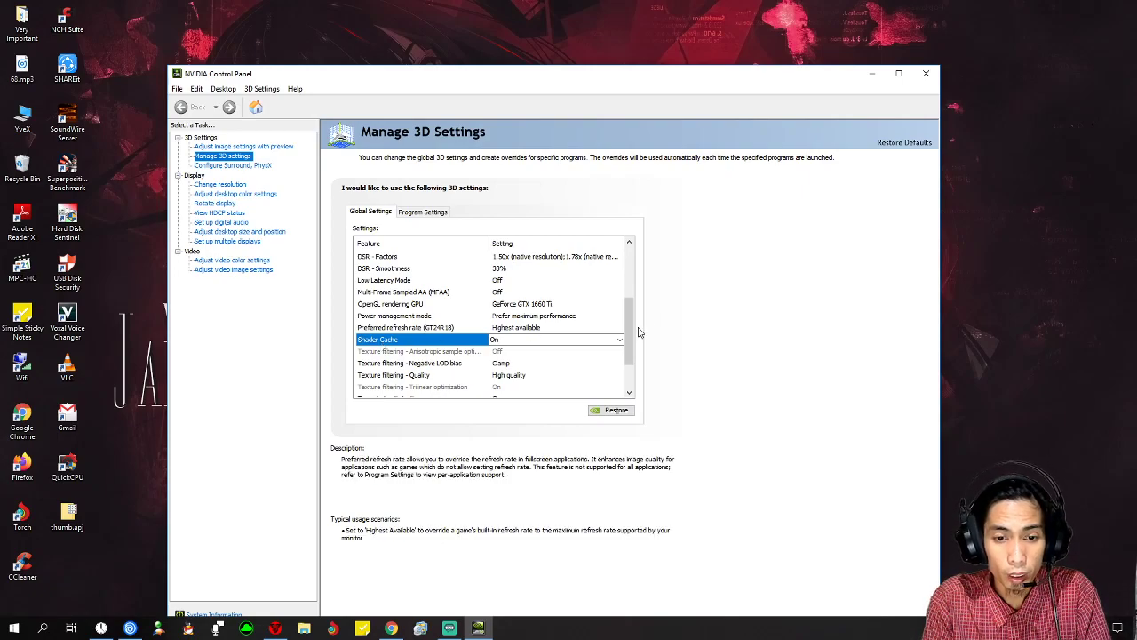
Minimise the NVIDIA Control Panel and refresh the desktop.
left_click(872, 75)
right_click(602, 166)
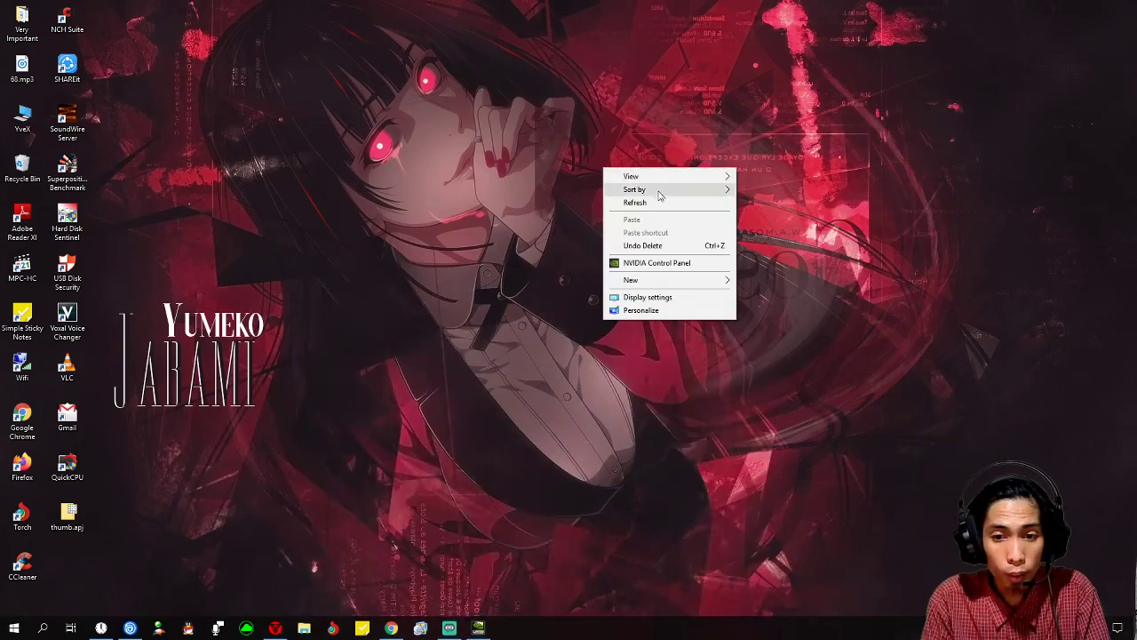
left_click(650, 206)
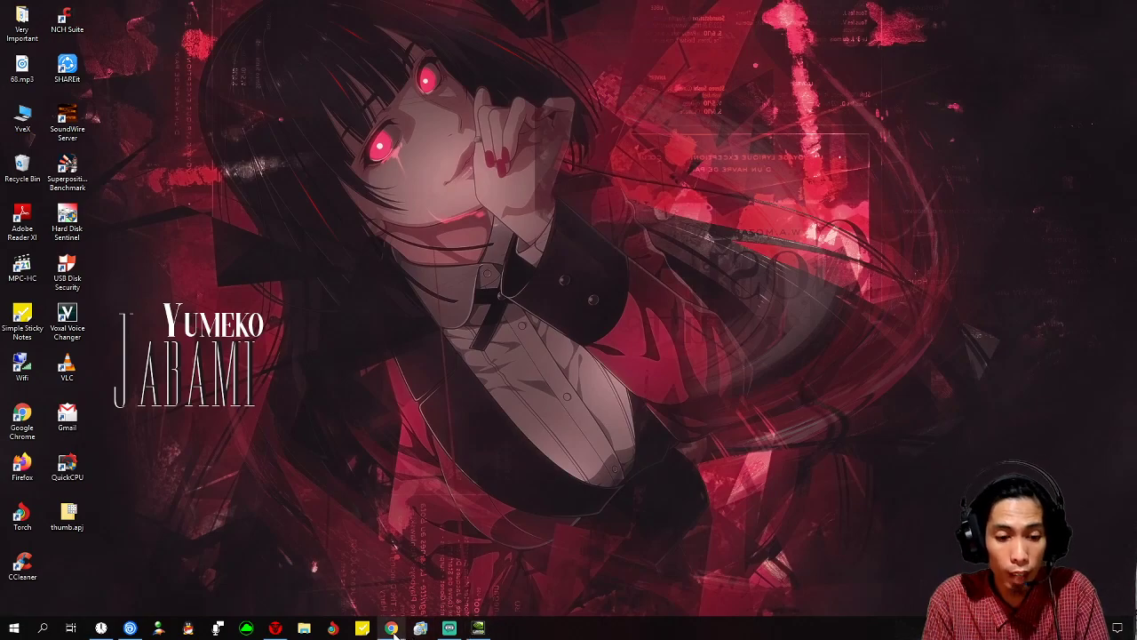
In File Explorer's This PC view, open the Properties of Local Disk (C:).
mouse_move(396, 635)
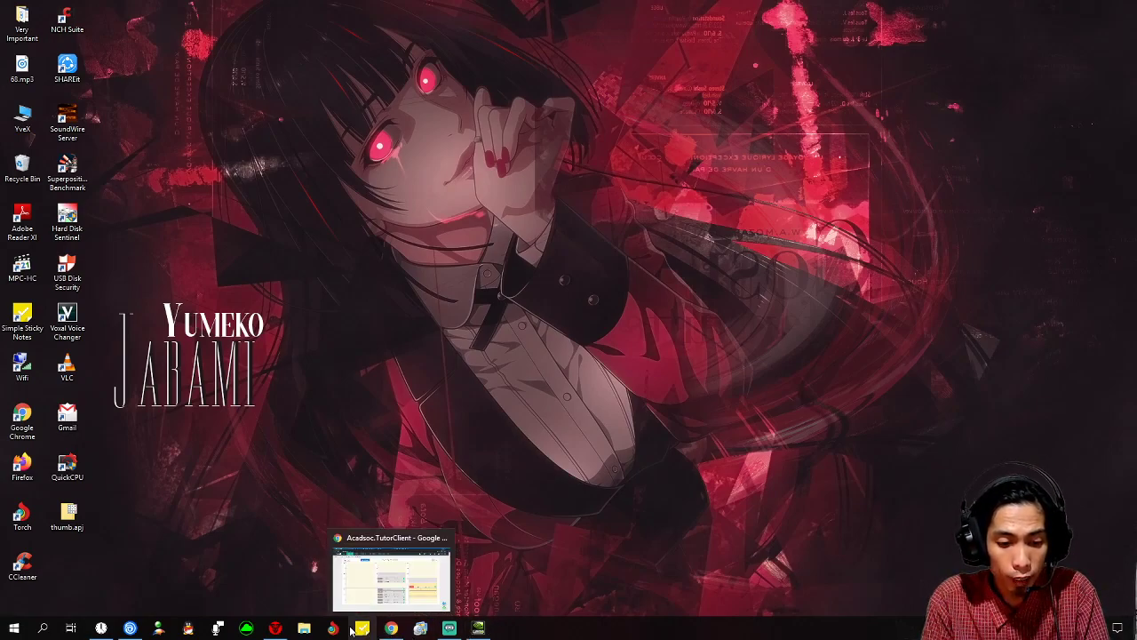
mouse_move(104, 627)
left_click(304, 628)
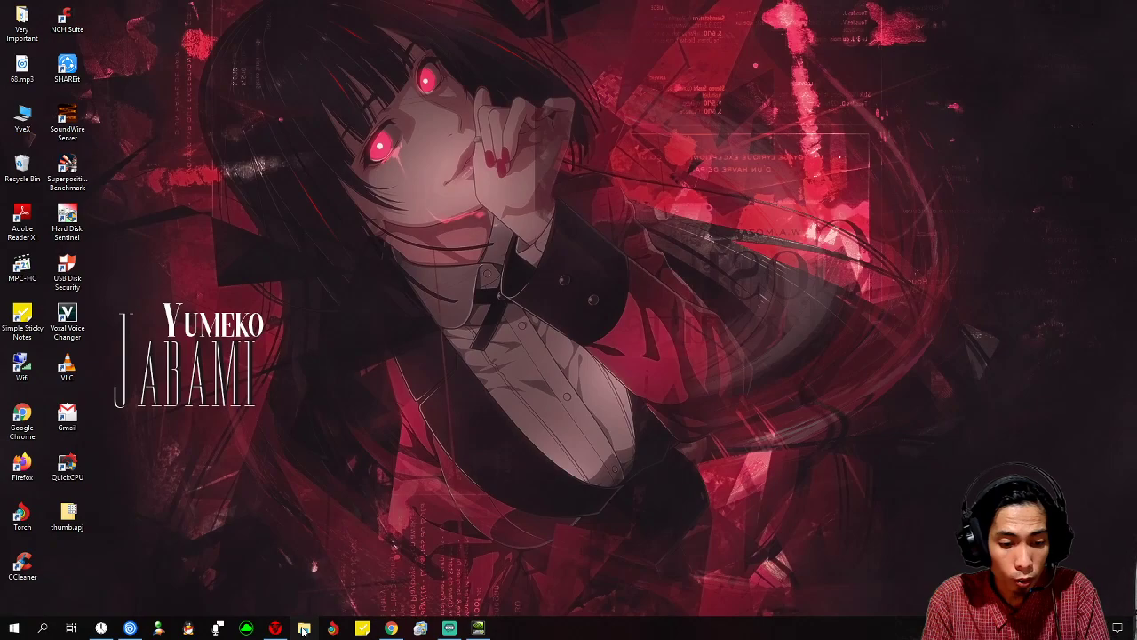
scroll(373, 347, "down", 5)
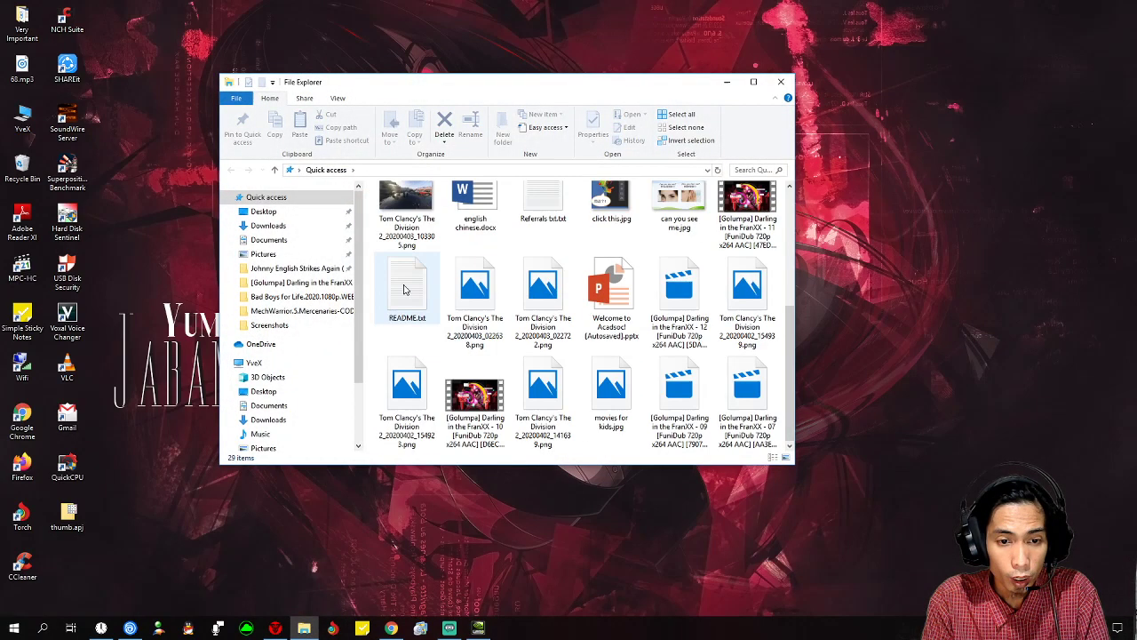
left_click(296, 364)
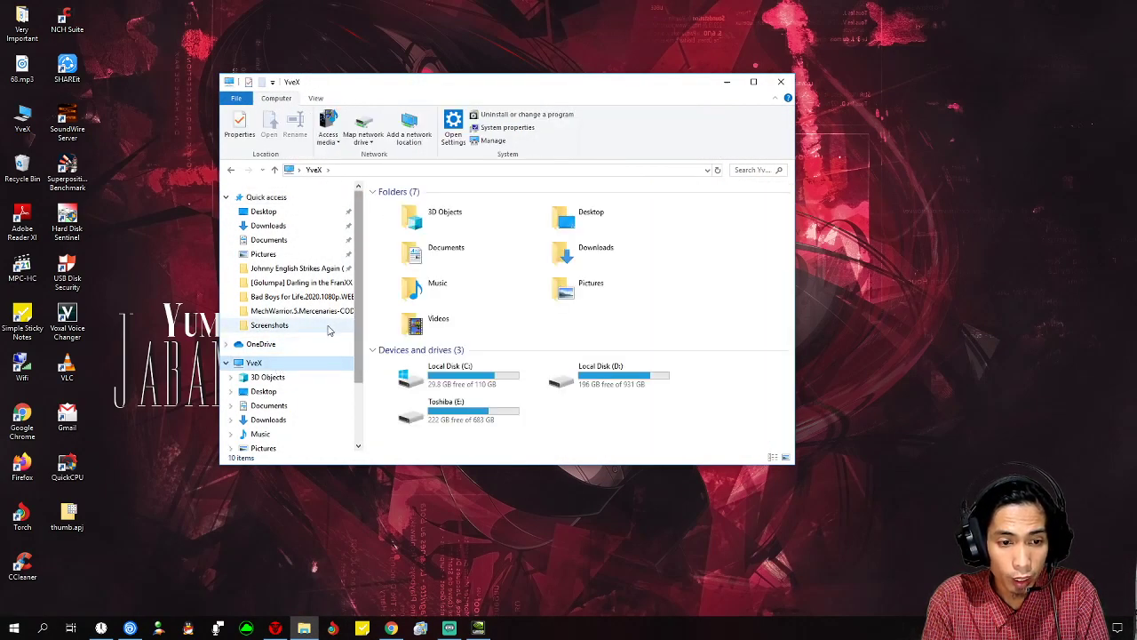
right_click(472, 373)
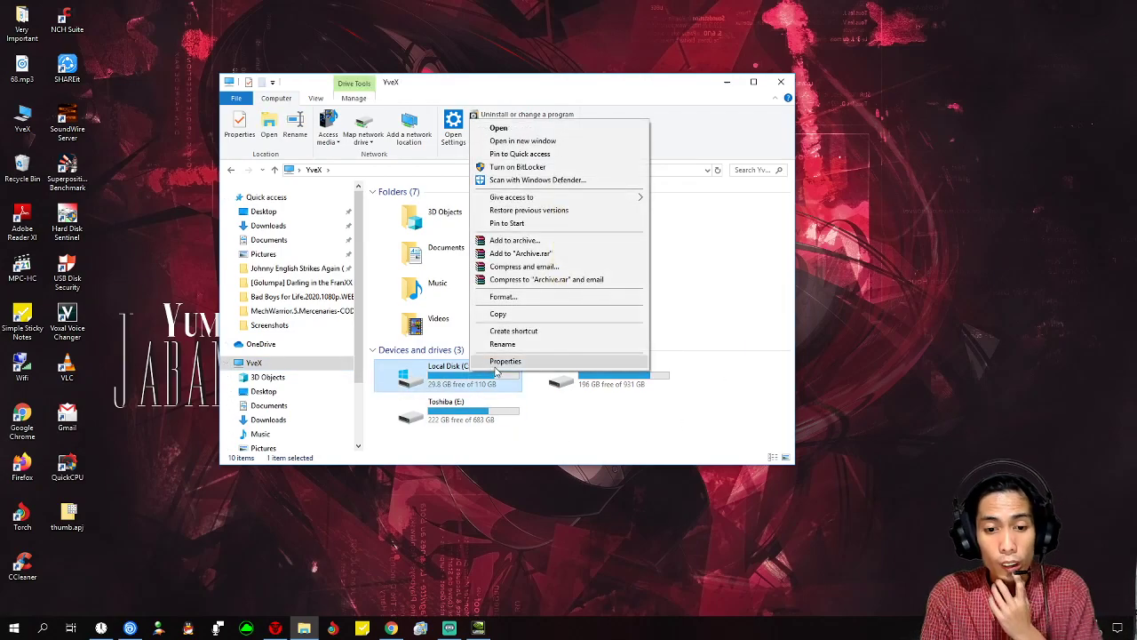
left_click(503, 362)
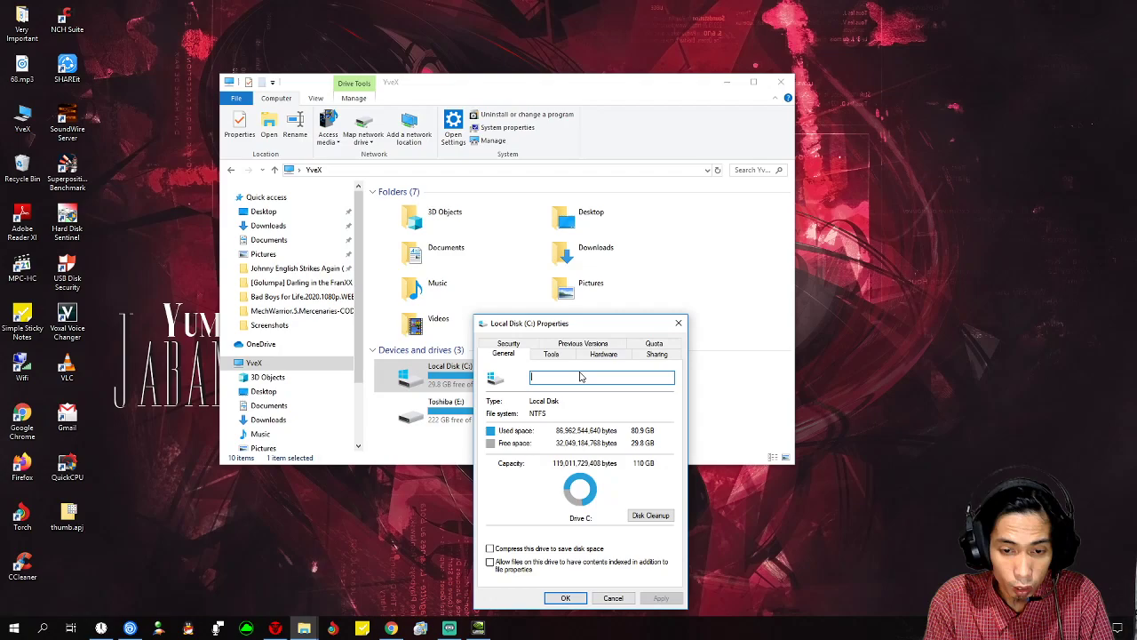
Run Disk Cleanup on drive C, permanently deleting the checked categories including DirectX Shader Cache.
left_click(646, 517)
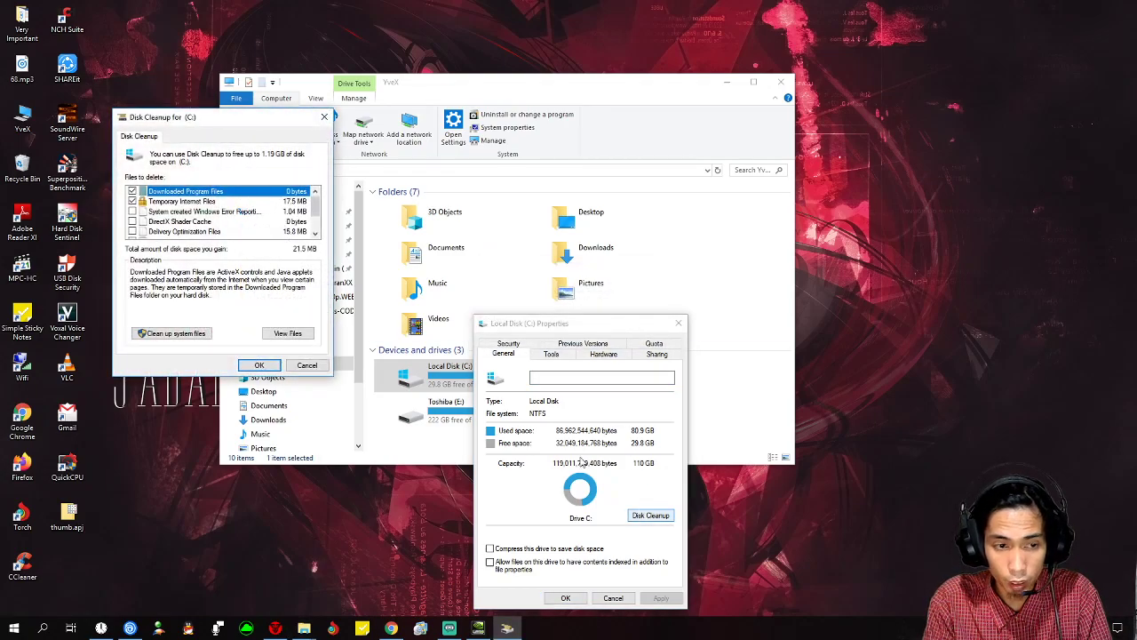
scroll(164, 218, "down", 1)
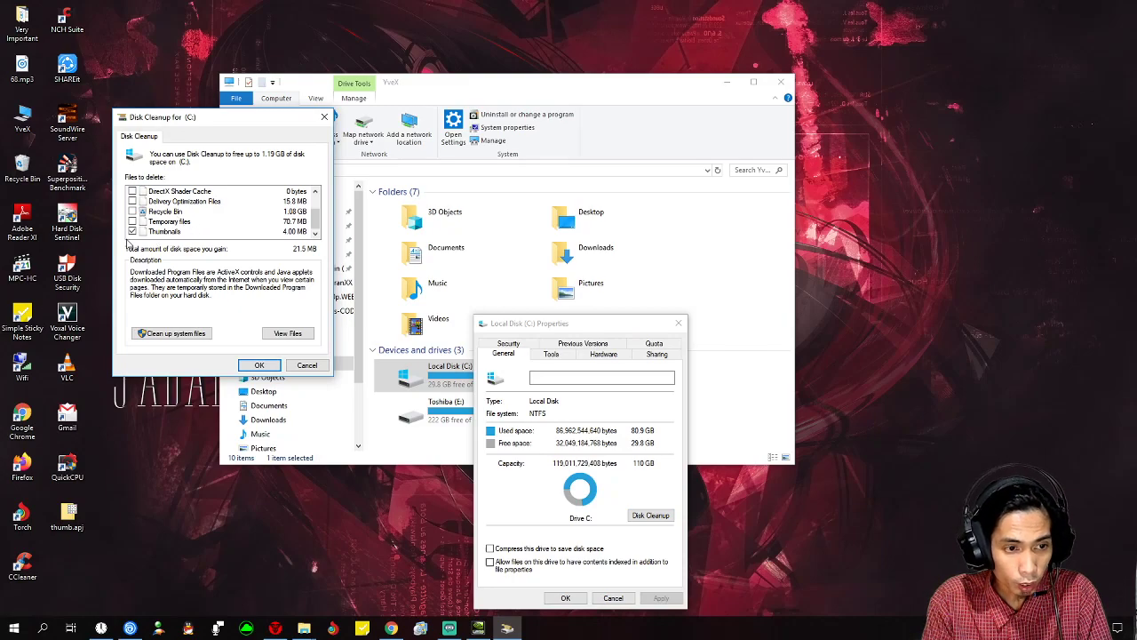
scroll(189, 239, "up", 1)
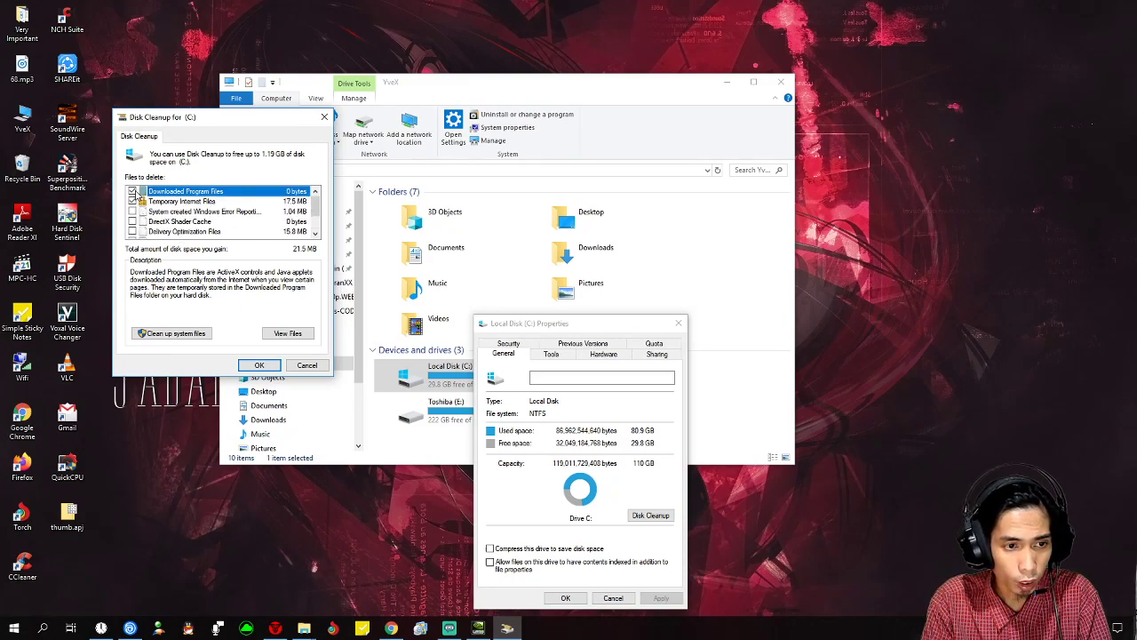
scroll(133, 202, "down", 1)
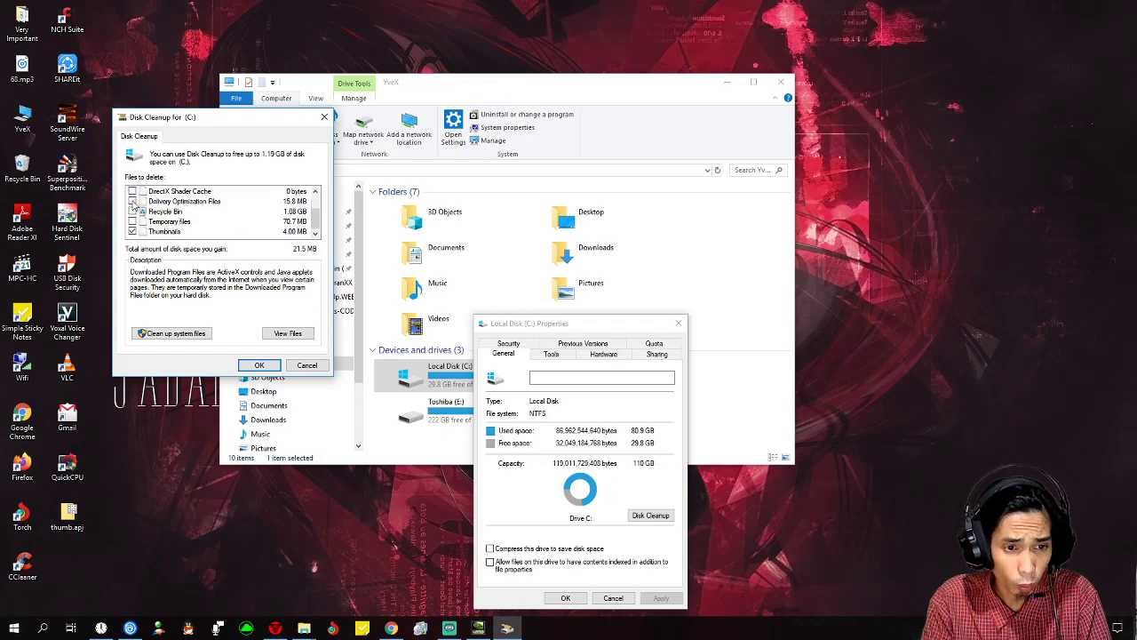
scroll(144, 236, "up", 1)
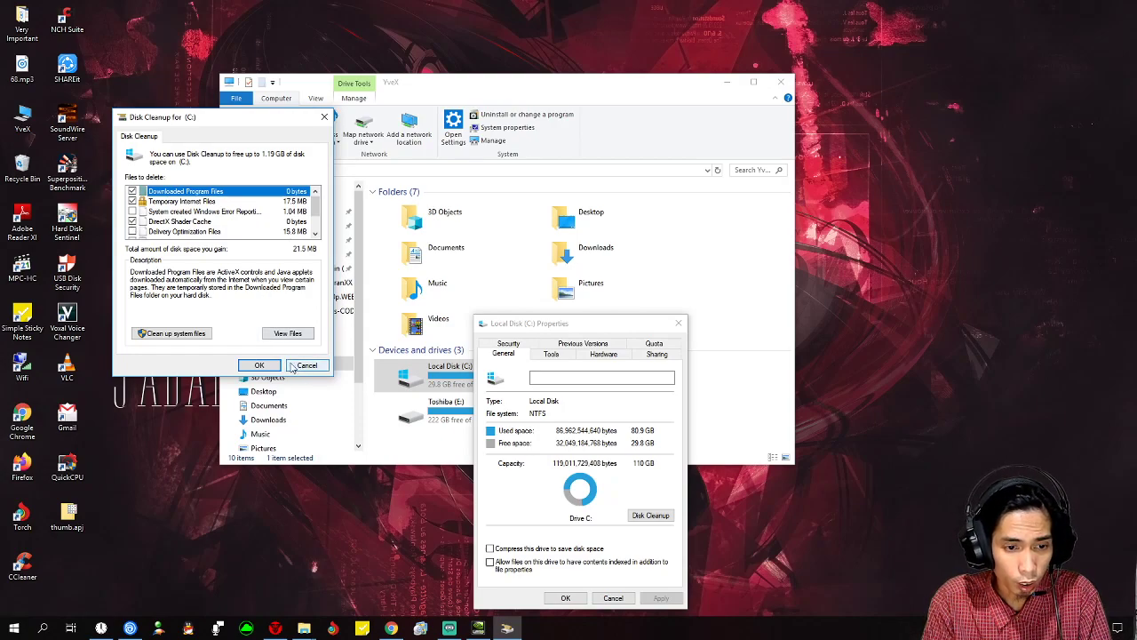
left_click(259, 365)
left_click(586, 321)
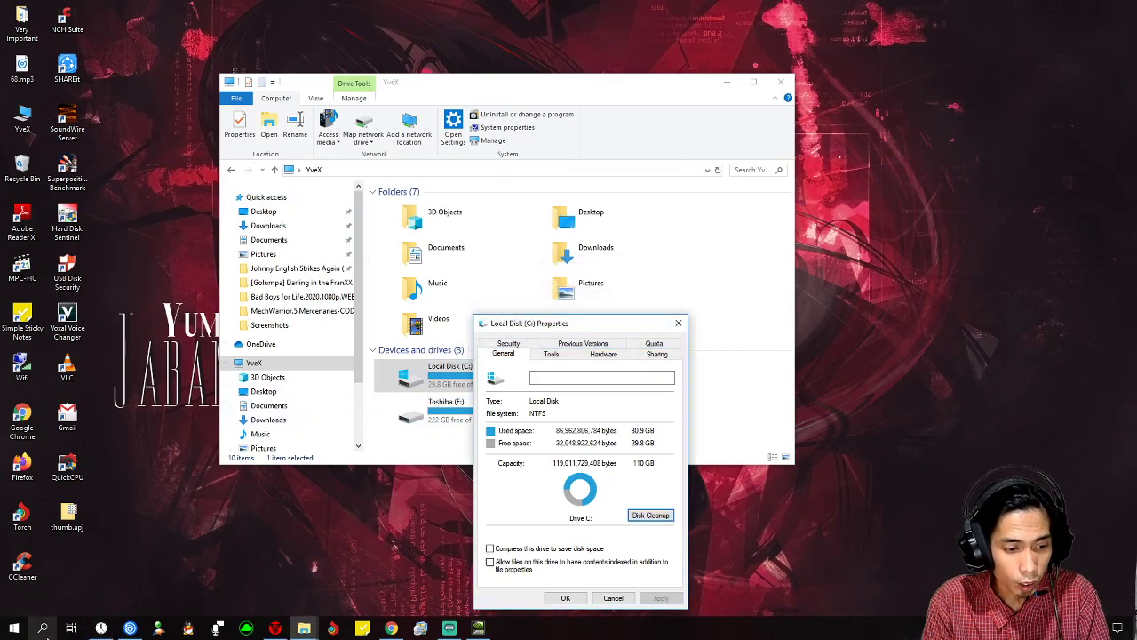
Open the %temp% folder, try deleting all its items, and cancel at the file-in-use warning.
left_click(734, 80)
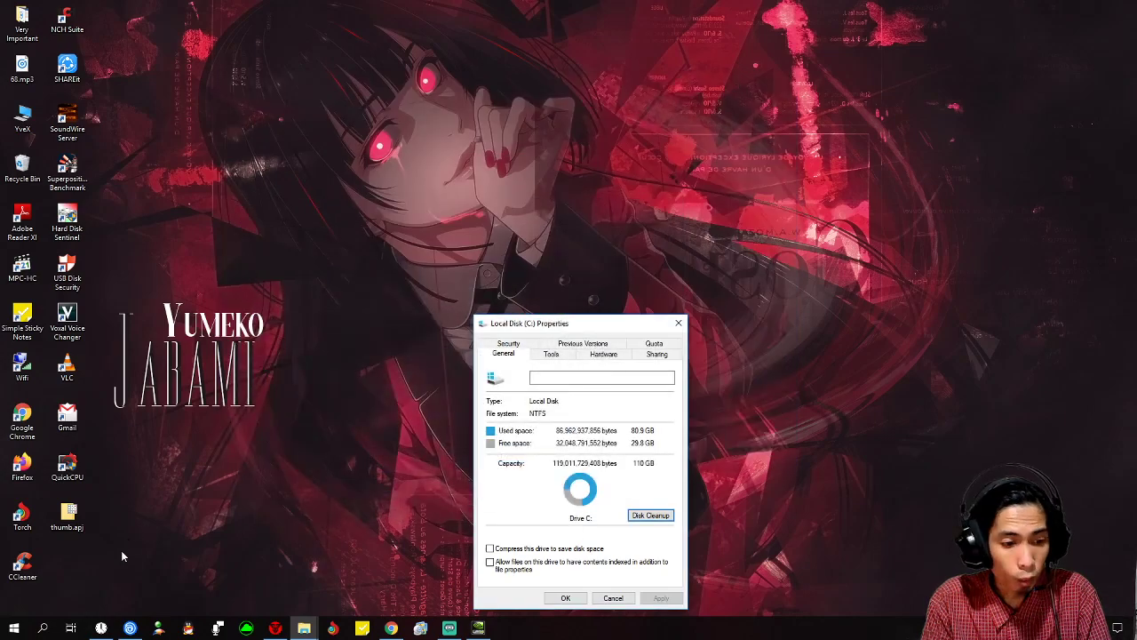
left_click(42, 628)
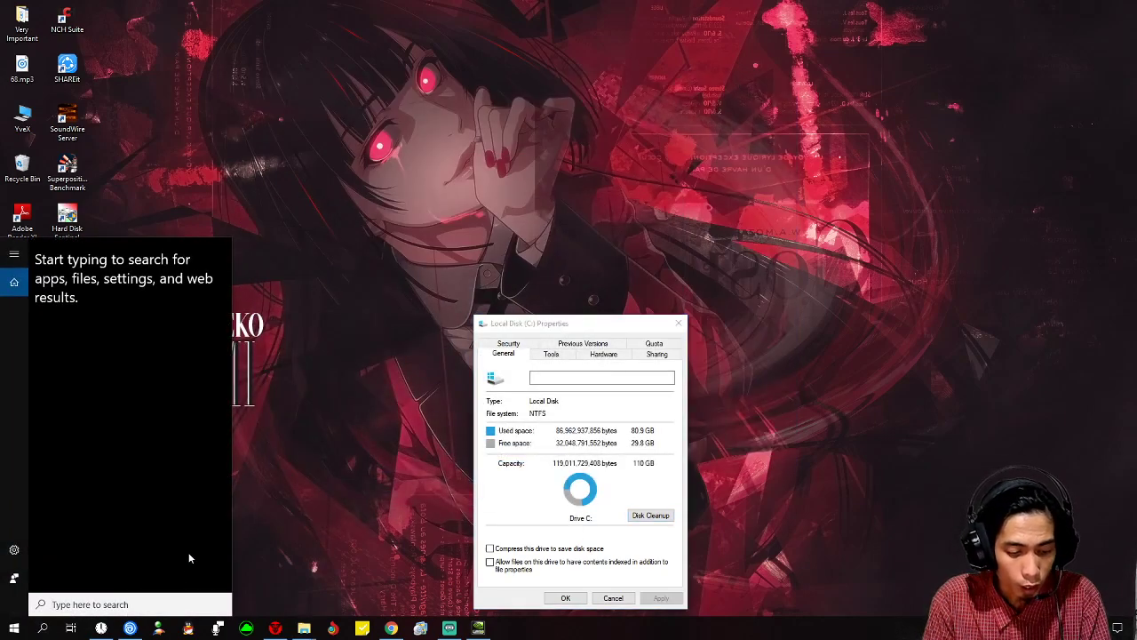
type("%")
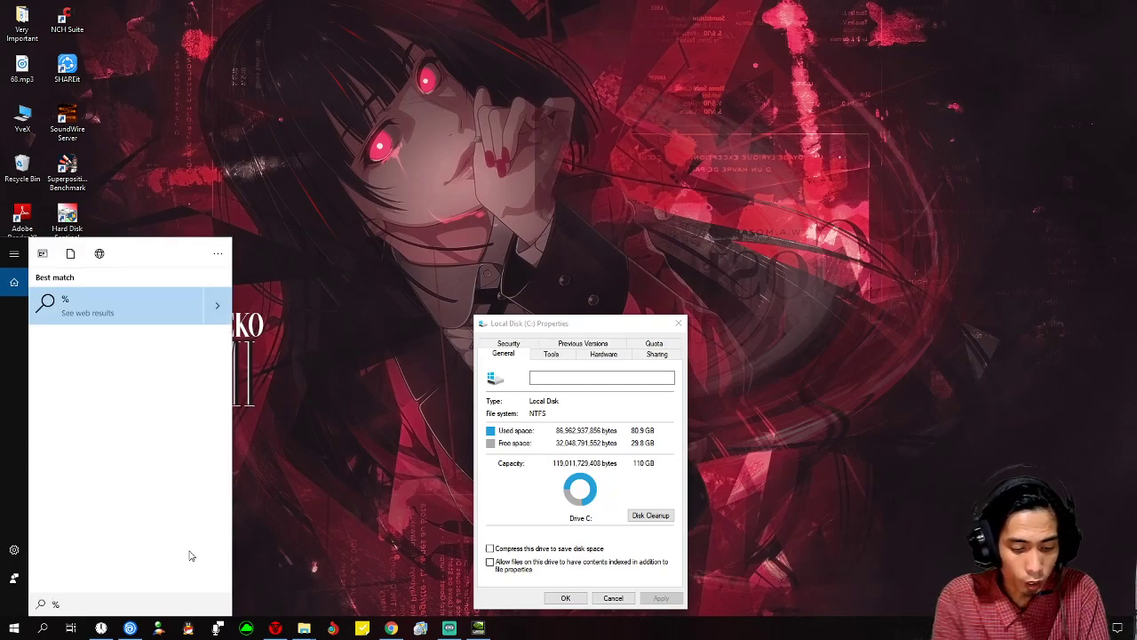
type("temp")
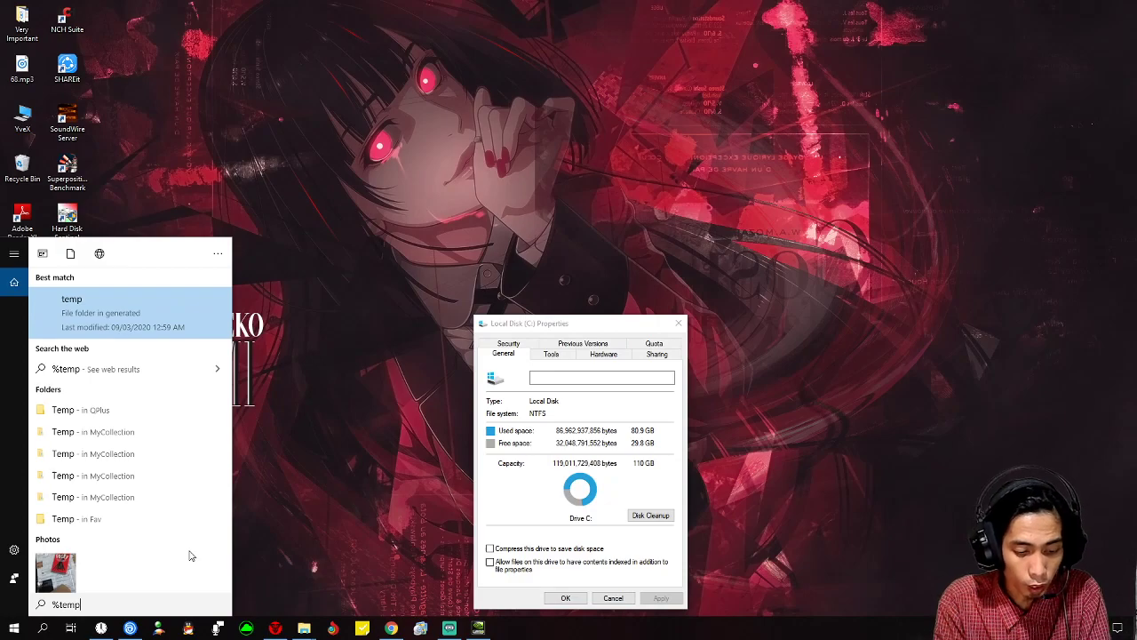
type("%")
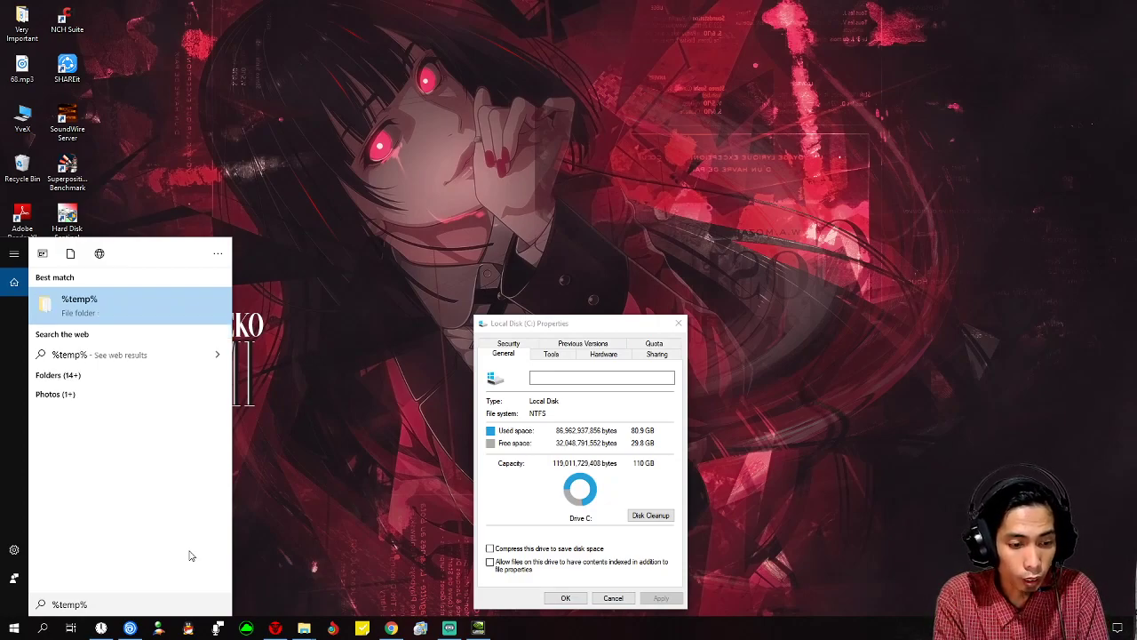
key("Return")
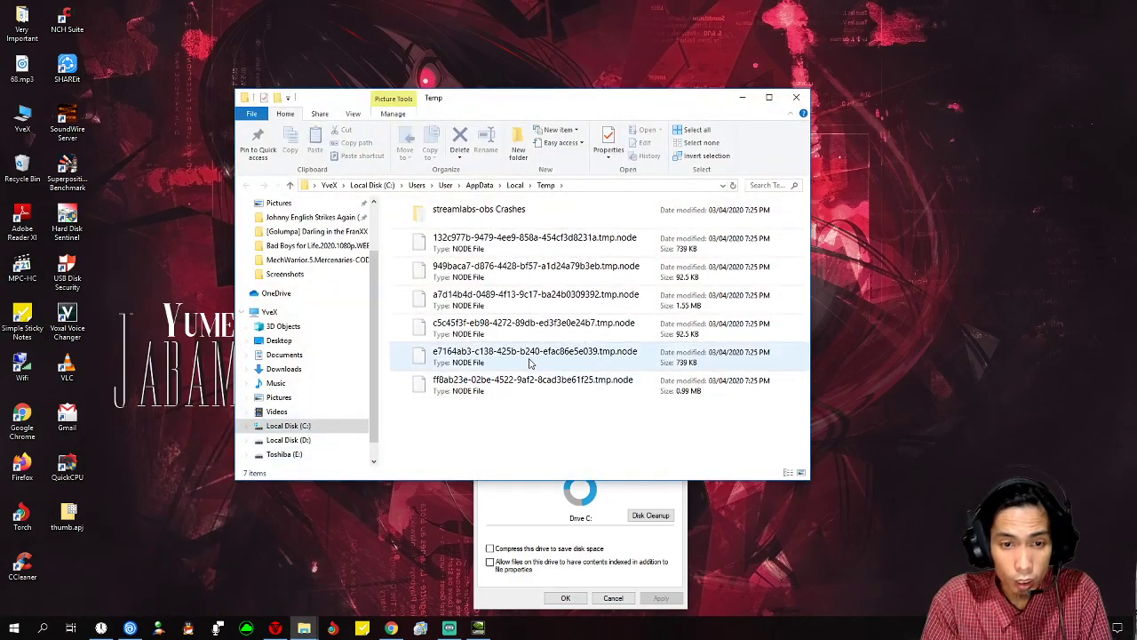
key("ctrl+a")
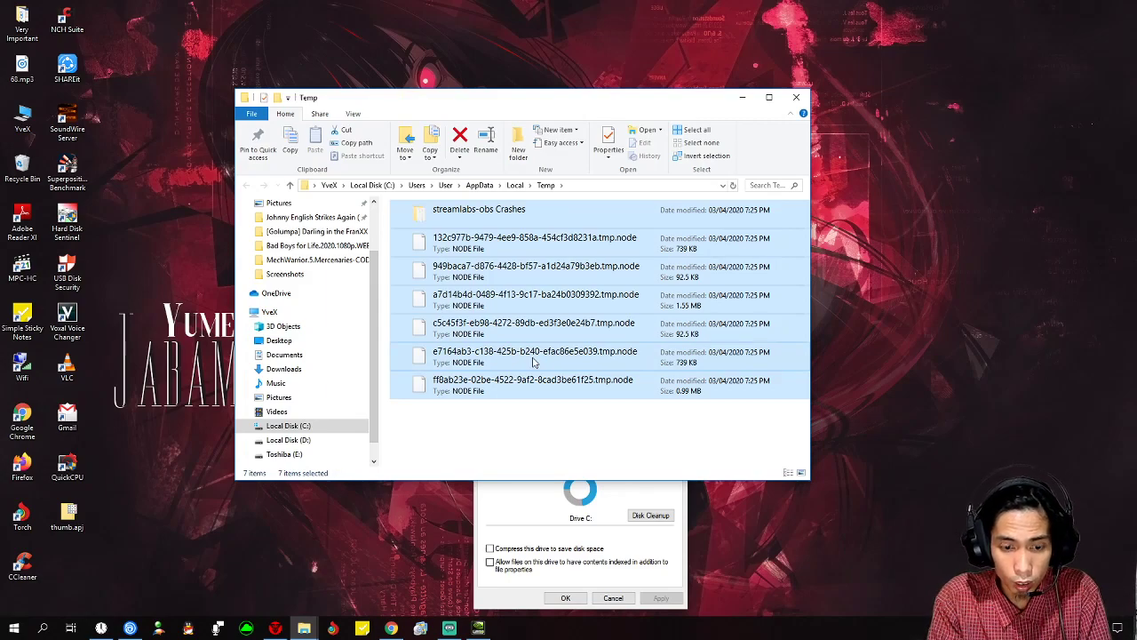
key("Delete")
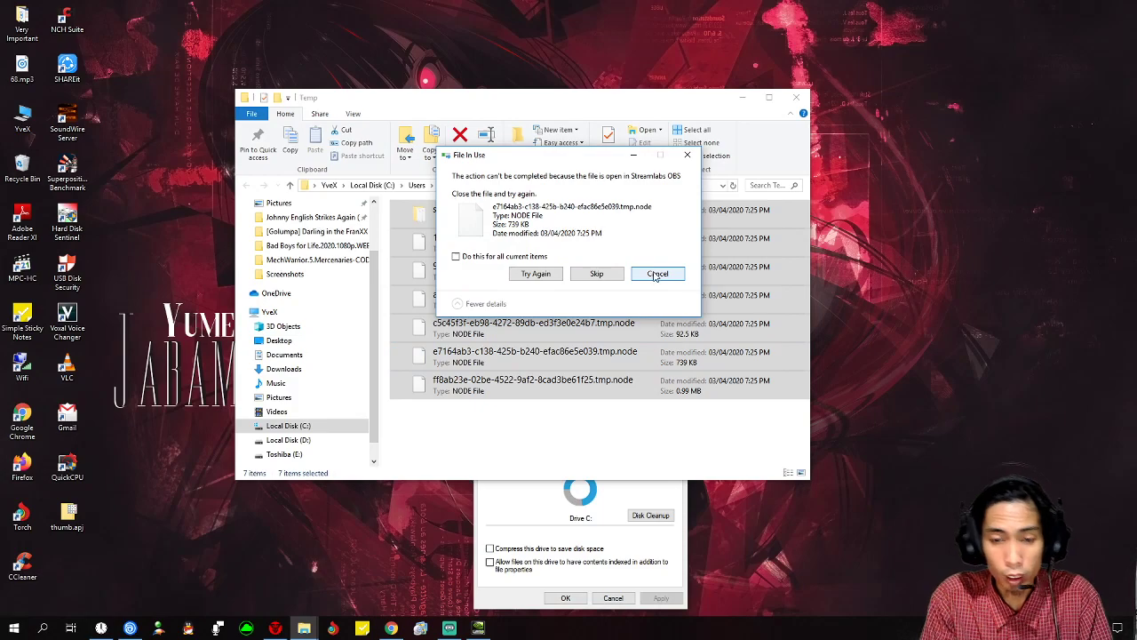
left_click(656, 274)
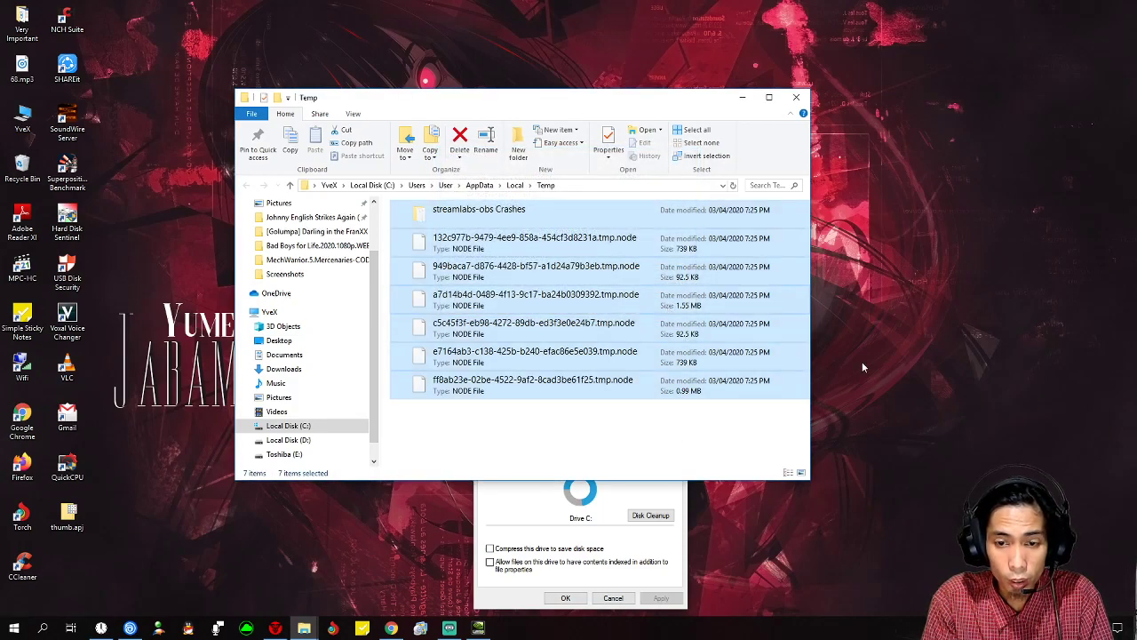
Reselect the seven Temp items, then close the Temp folder window.
left_click(710, 434)
left_click_drag(710, 434, 400, 206)
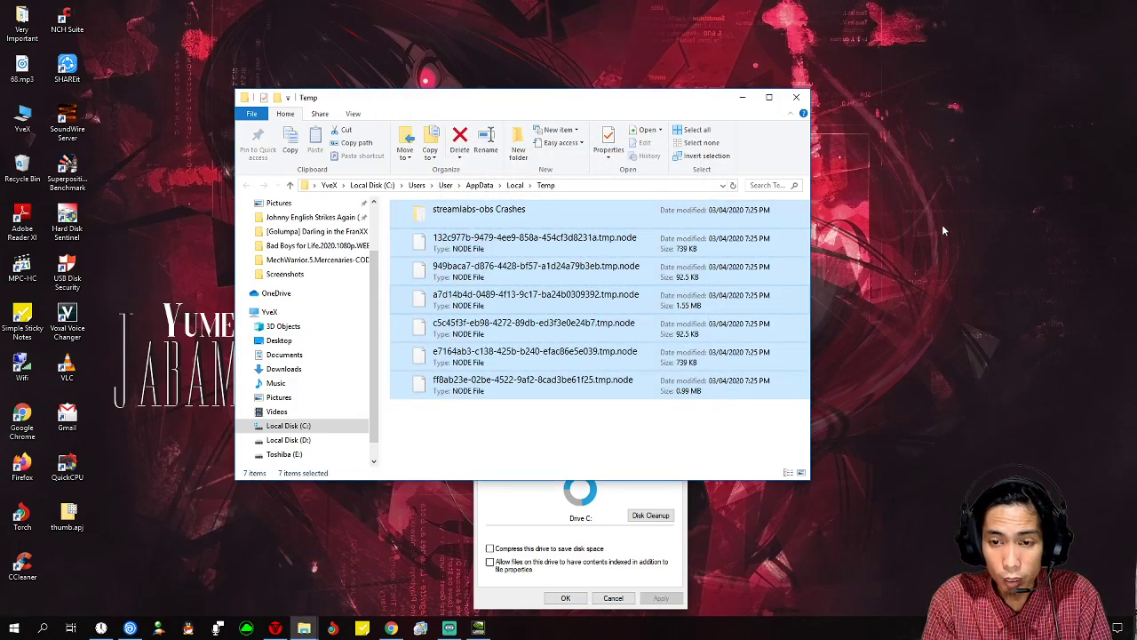
right_click(942, 224)
key("Escape")
left_click(726, 435)
left_click_drag(727, 435, 471, 194)
left_click(795, 98)
right_click(855, 217)
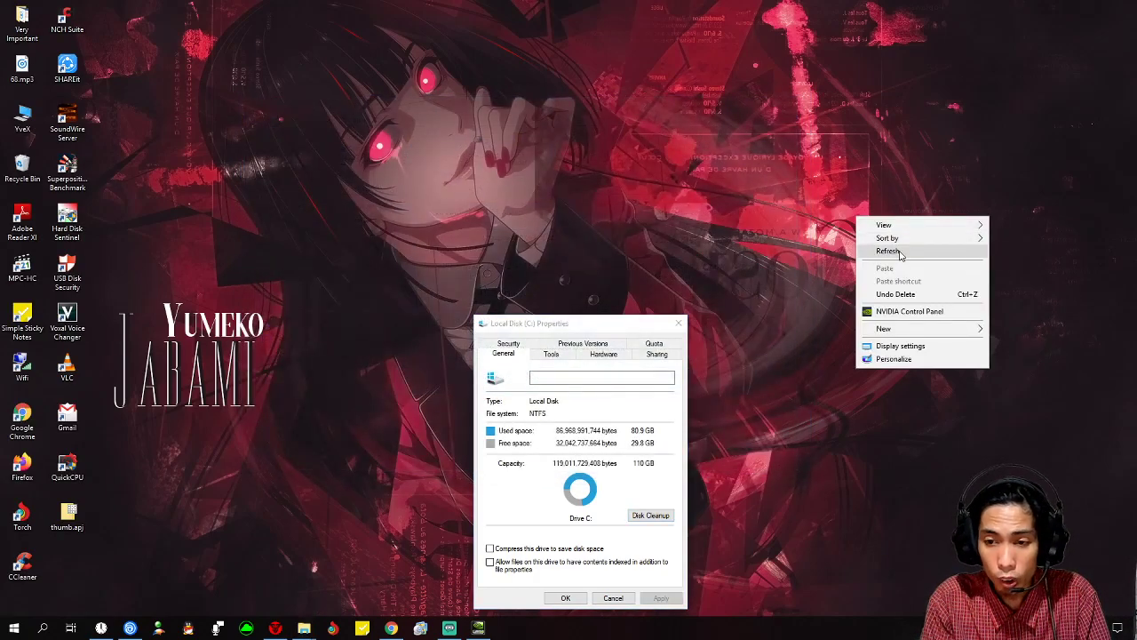
Close the Local Disk (C:) Properties dialog and launch MSI Afterburner with administrator approval.
left_click(889, 253)
left_click(679, 324)
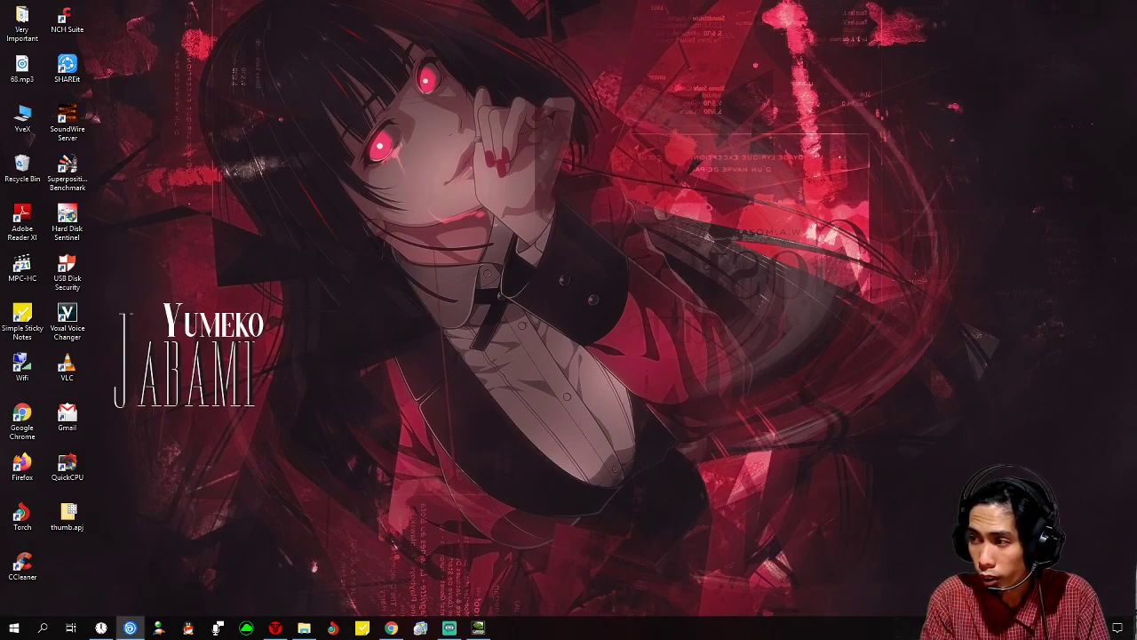
left_click(129, 628)
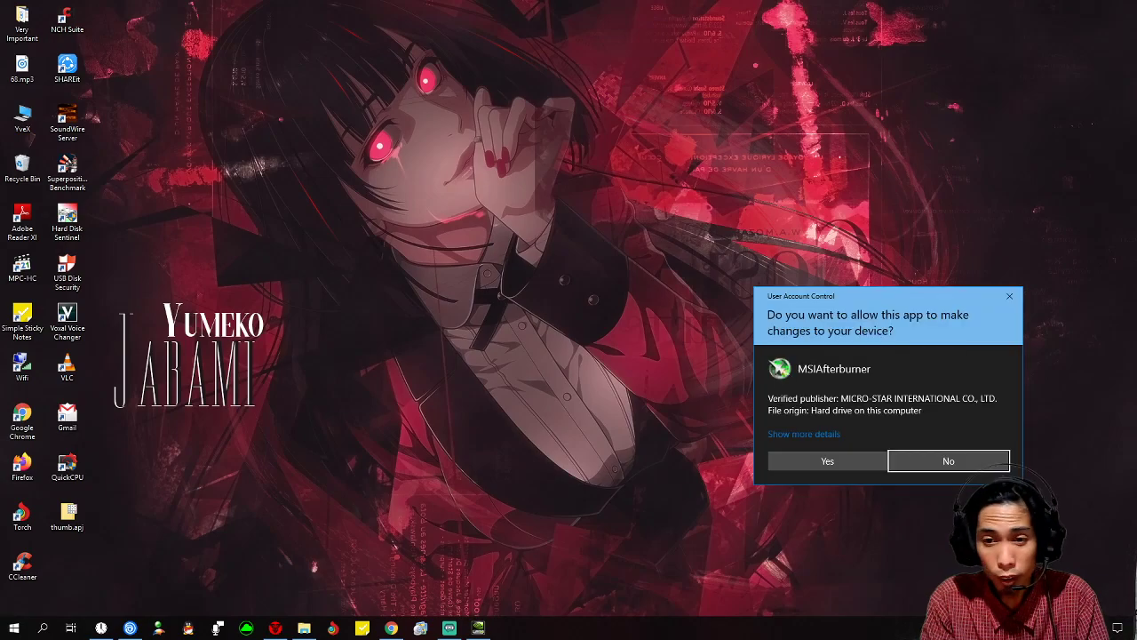
left_click(842, 465)
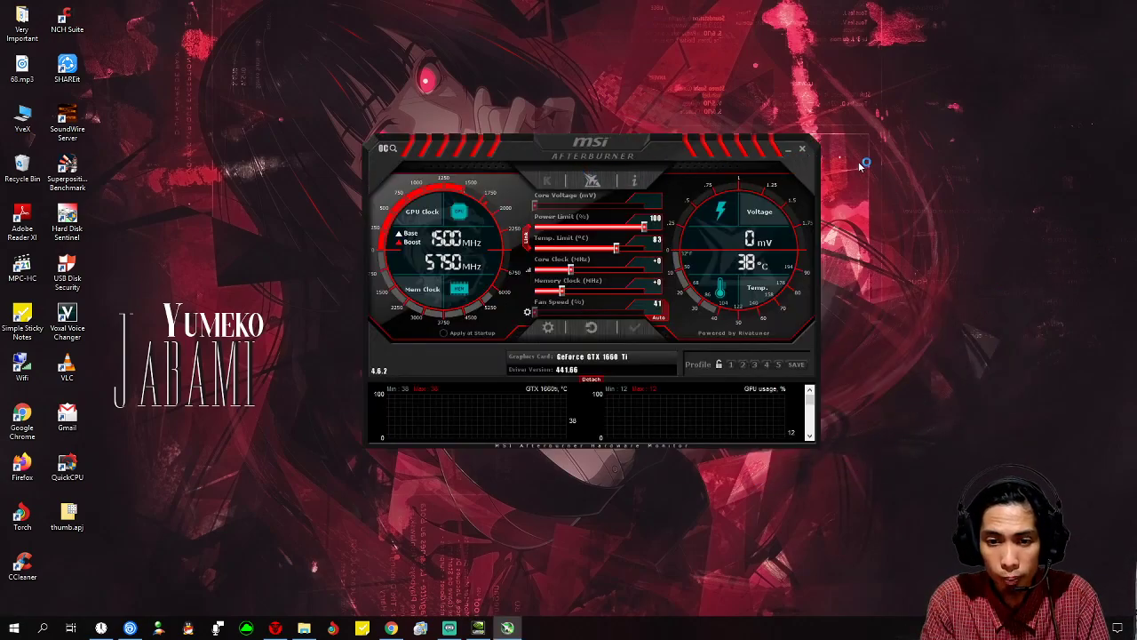
Nudge the Afterburner window up, then close MSI Afterburner.
left_click_drag(598, 154, 592, 126)
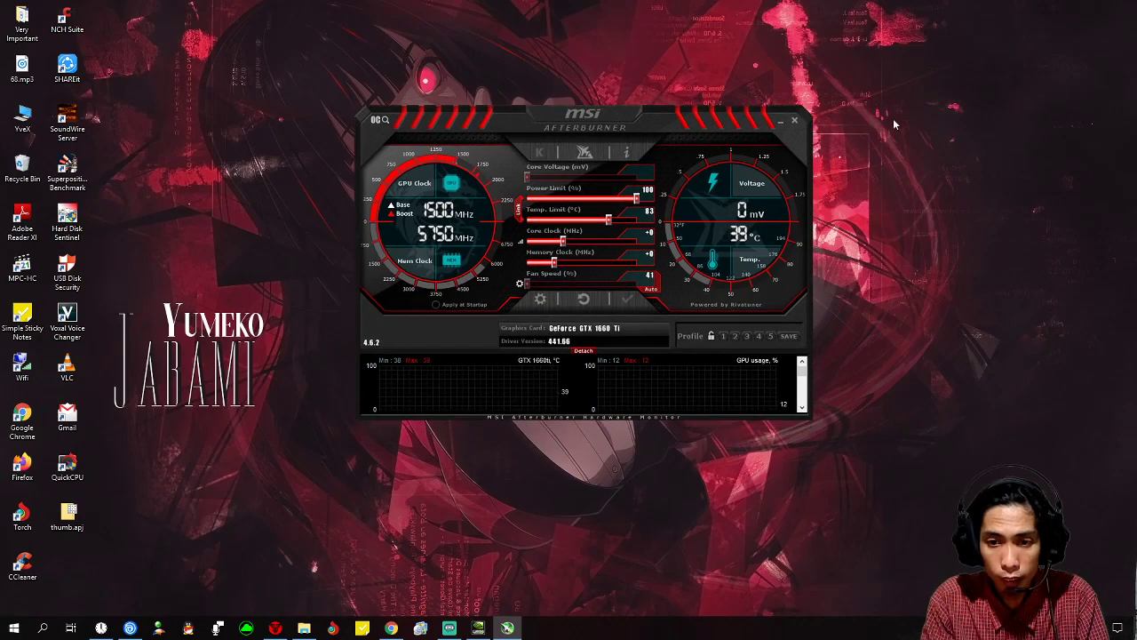
right_click(922, 133)
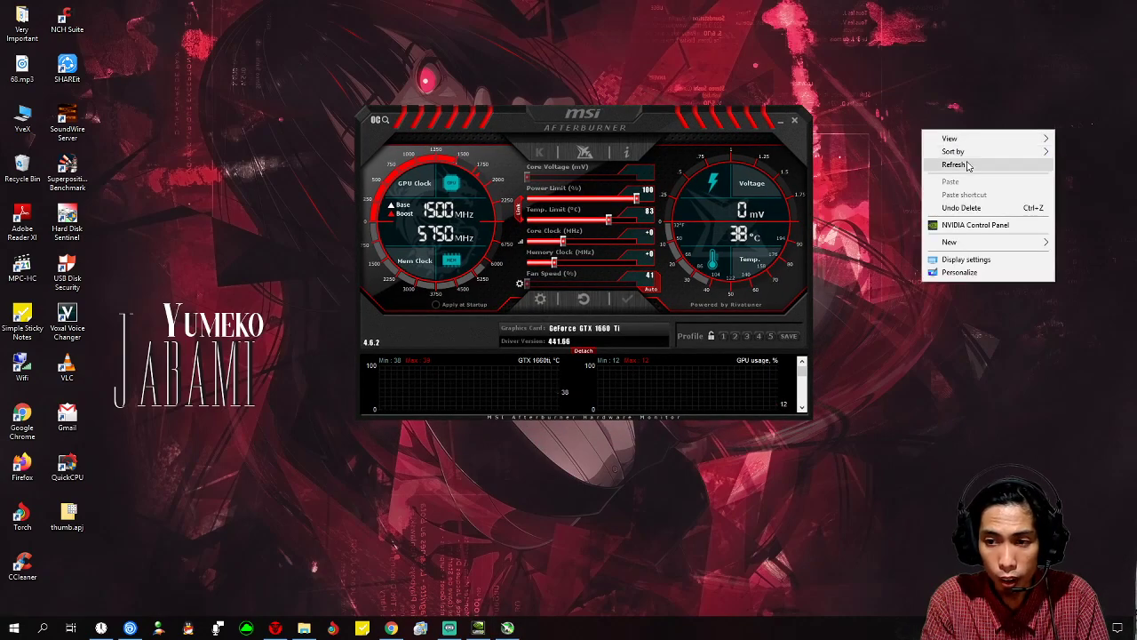
left_click(797, 122)
right_click(766, 212)
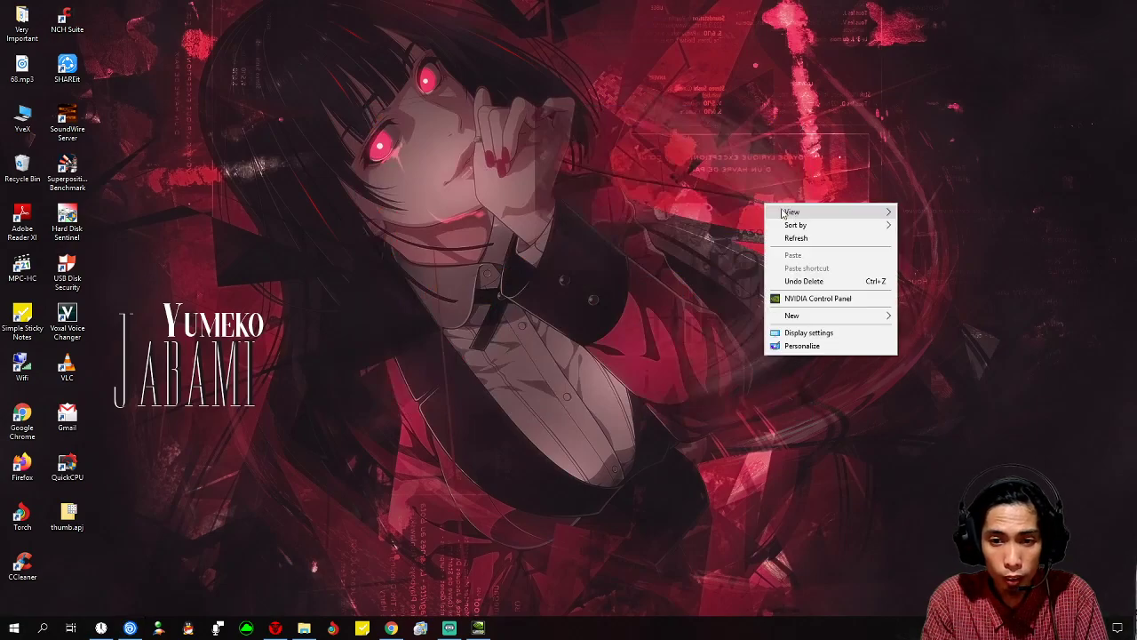
left_click(804, 237)
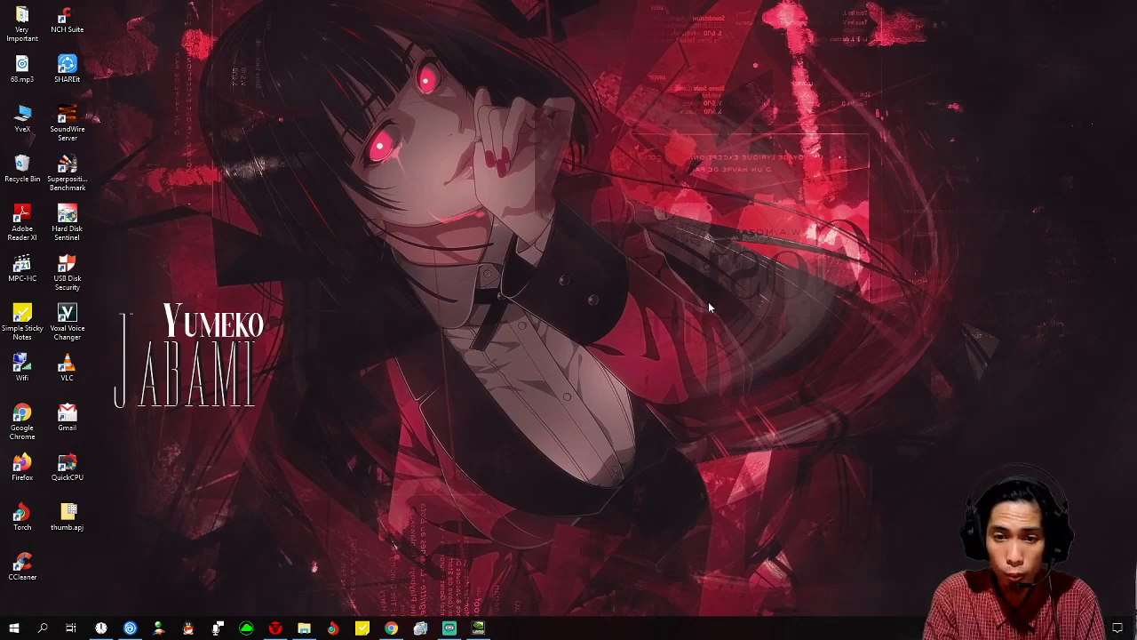
right_click(714, 289)
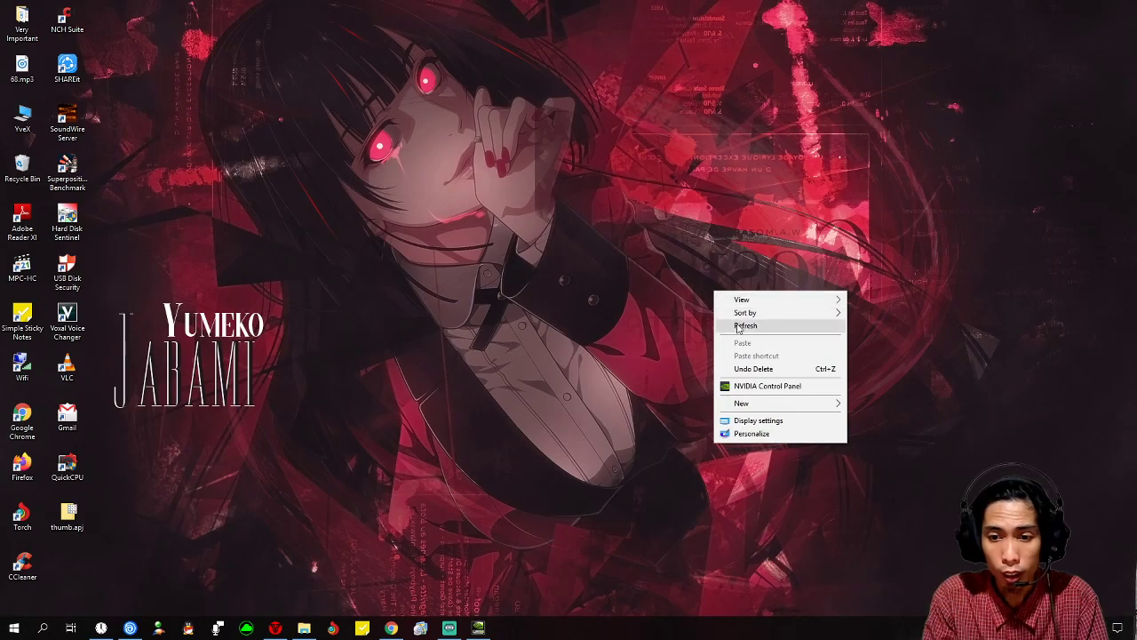
left_click(736, 322)
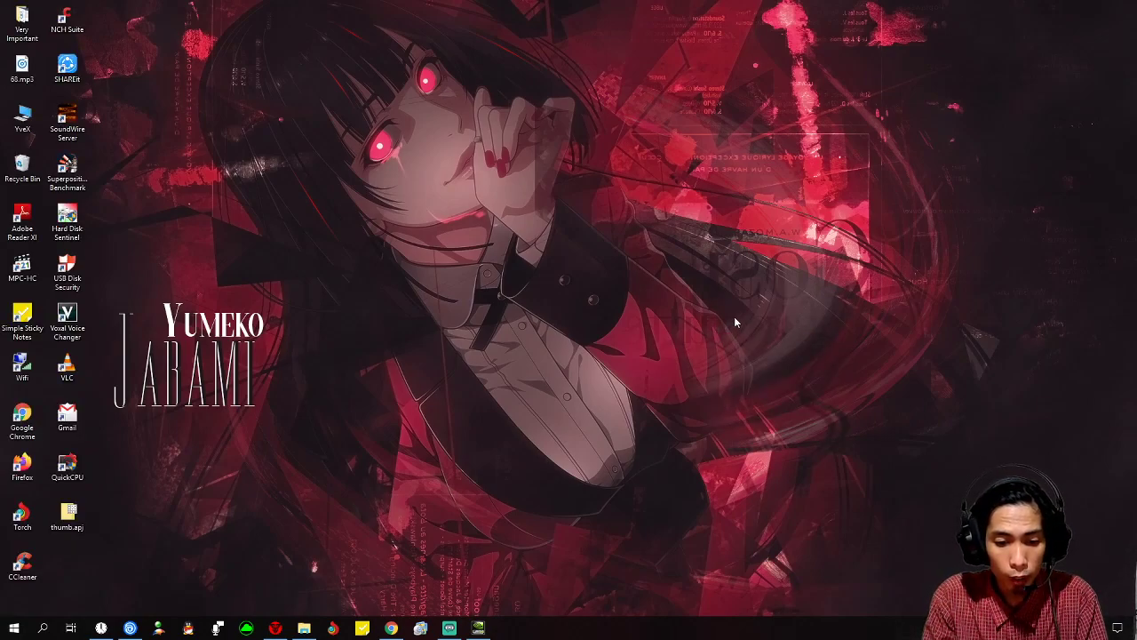